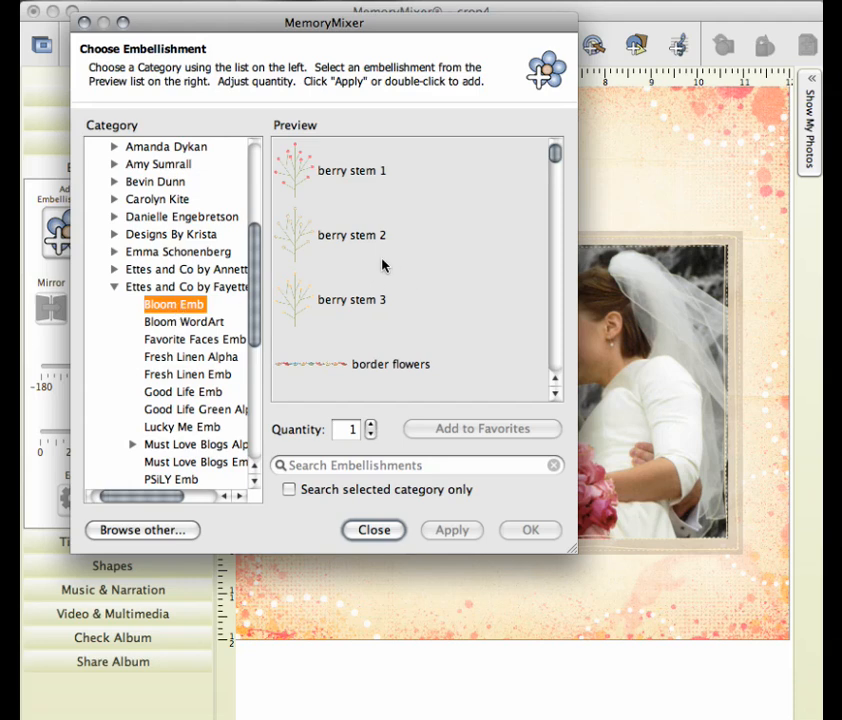
Step: Add one border scallops coral embellishment from the Bloom Emb category to the page
scroll(381, 264, "down", 2)
scroll(381, 263, "up", 2)
scroll(381, 264, "down", 5)
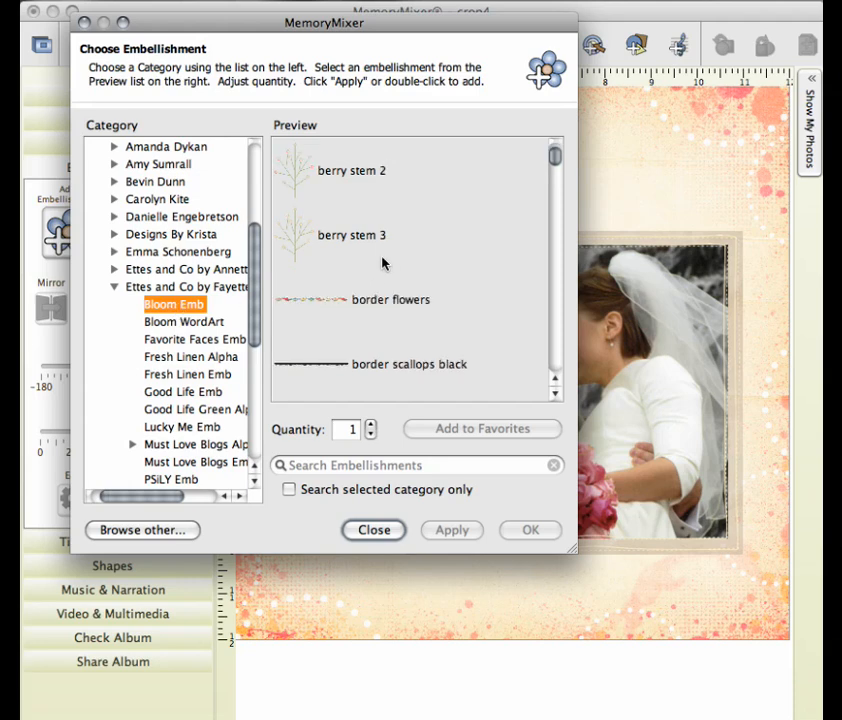
left_click(436, 370)
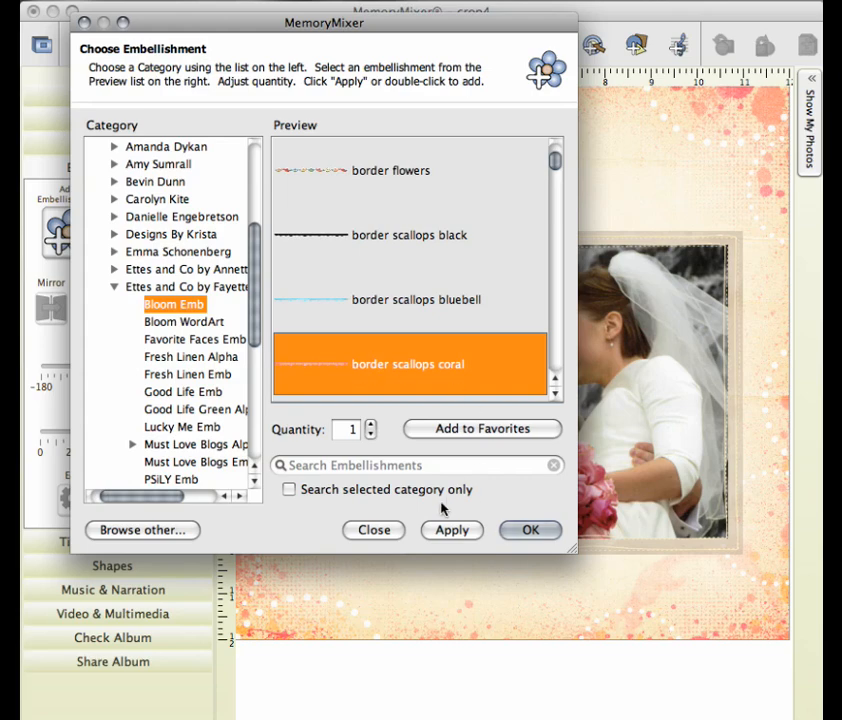
left_click(452, 530)
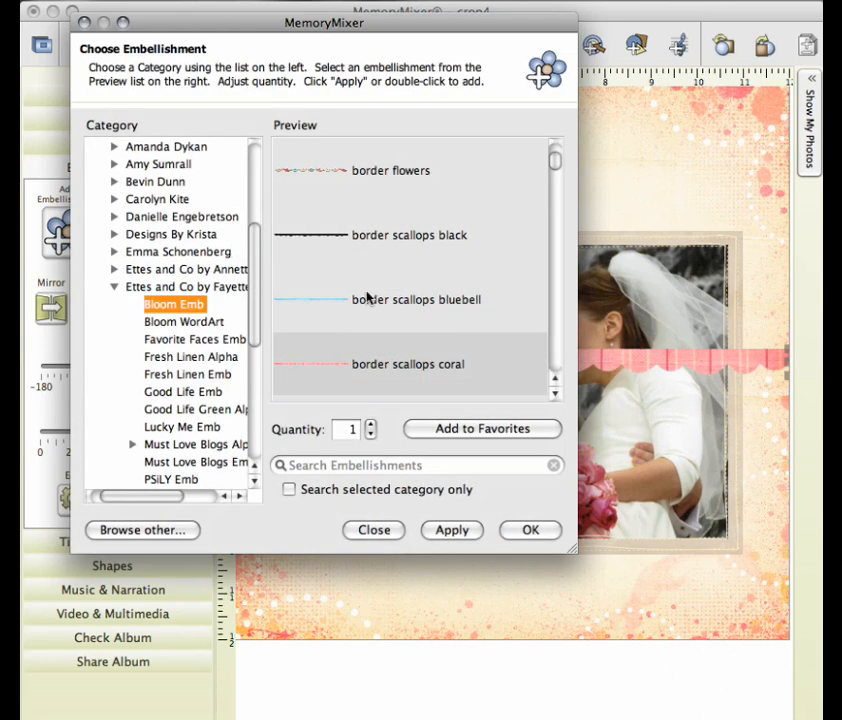
Step: Add one butterfly kraft embellishment from the Bloom Emb category to the page
scroll(305, 306, "down", 6)
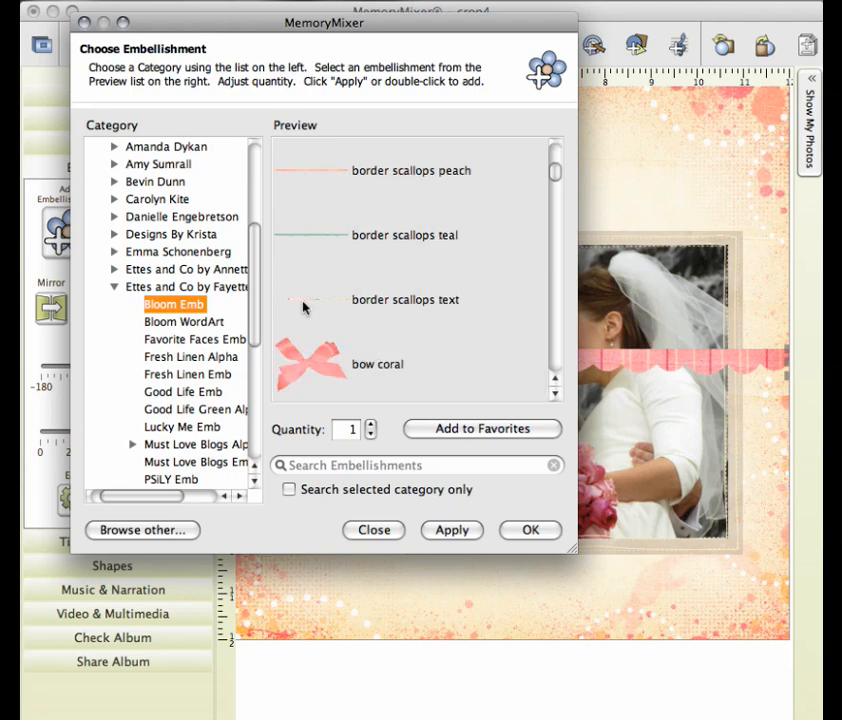
scroll(391, 286, "down", 6)
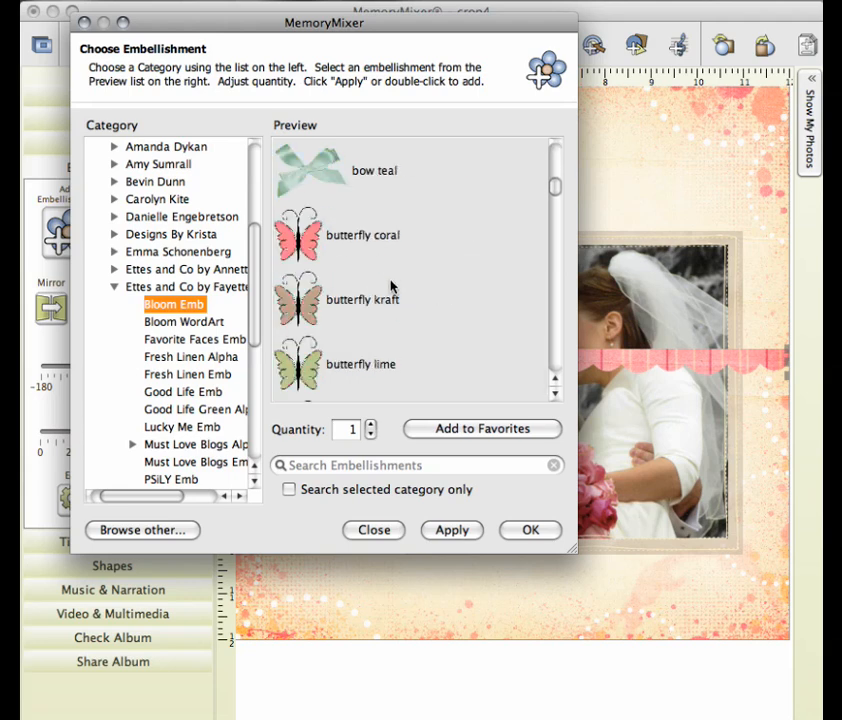
left_click(385, 250)
left_click(451, 530)
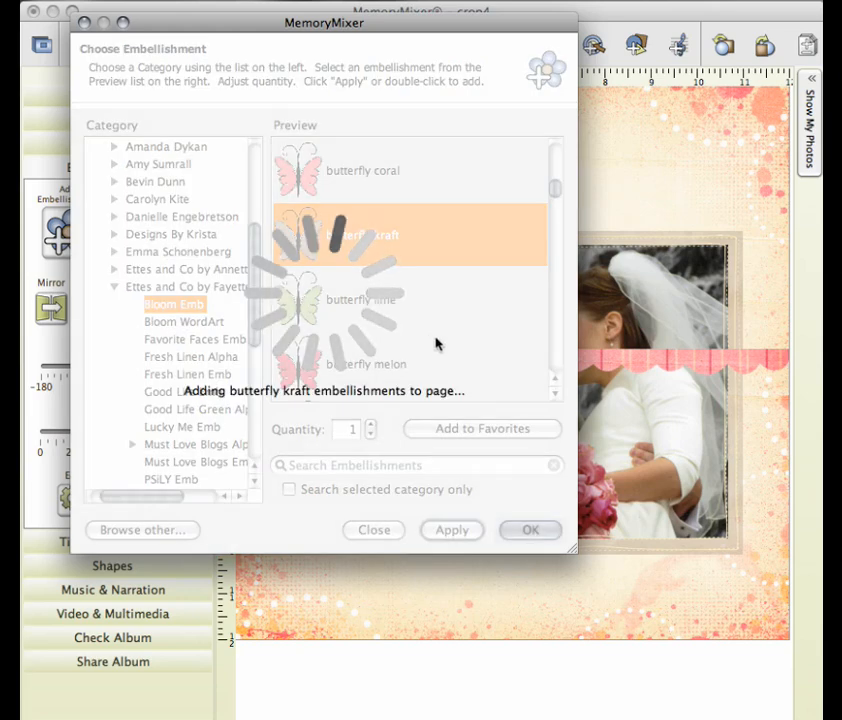
Step: Add one butterfly tracks embellishment from the same category to the page
scroll(436, 344, "down", 6)
scroll(436, 344, "up", 3)
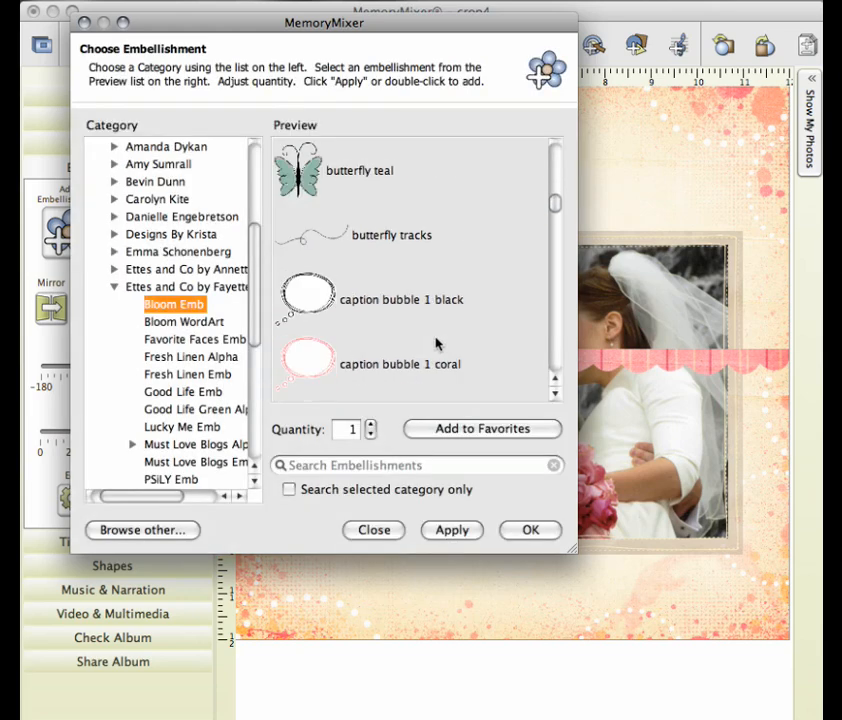
left_click(403, 376)
left_click(450, 536)
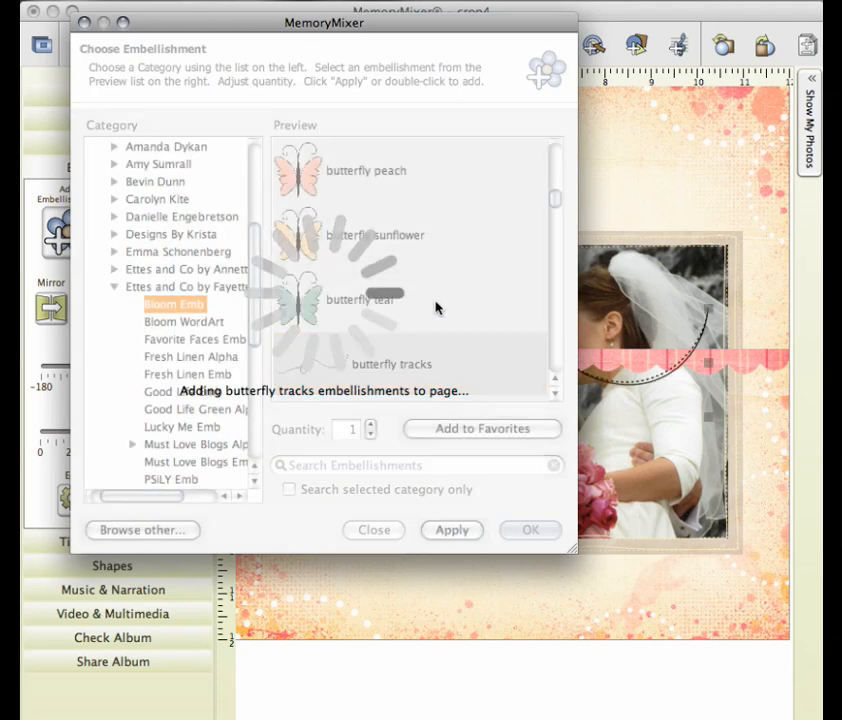
Step: Add one flower 1 peach and one flower 1 melon embellishment to the page
scroll(444, 299, "down", 5)
scroll(444, 299, "down", 3)
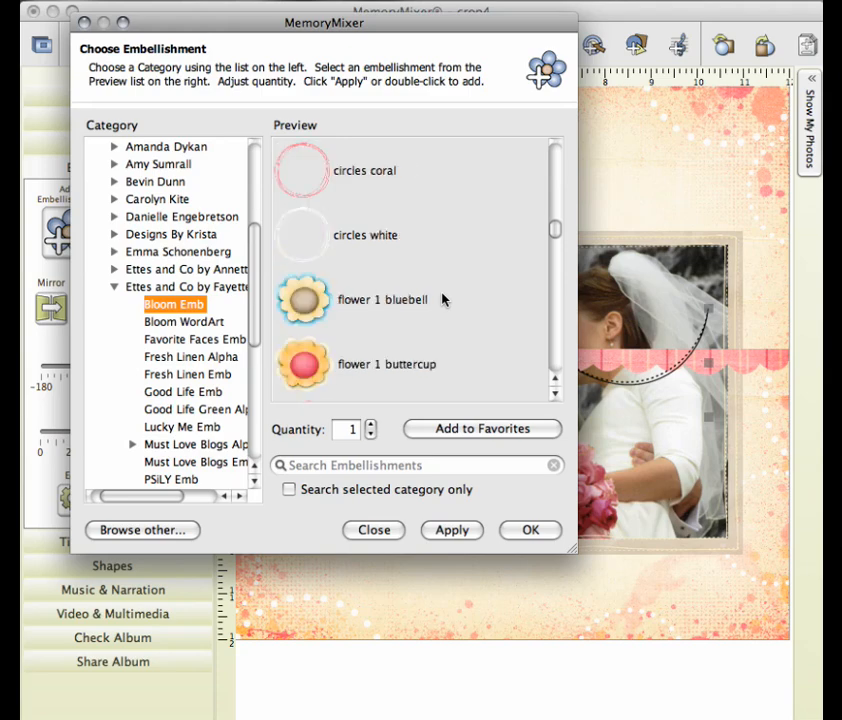
scroll(424, 374, "down", 4)
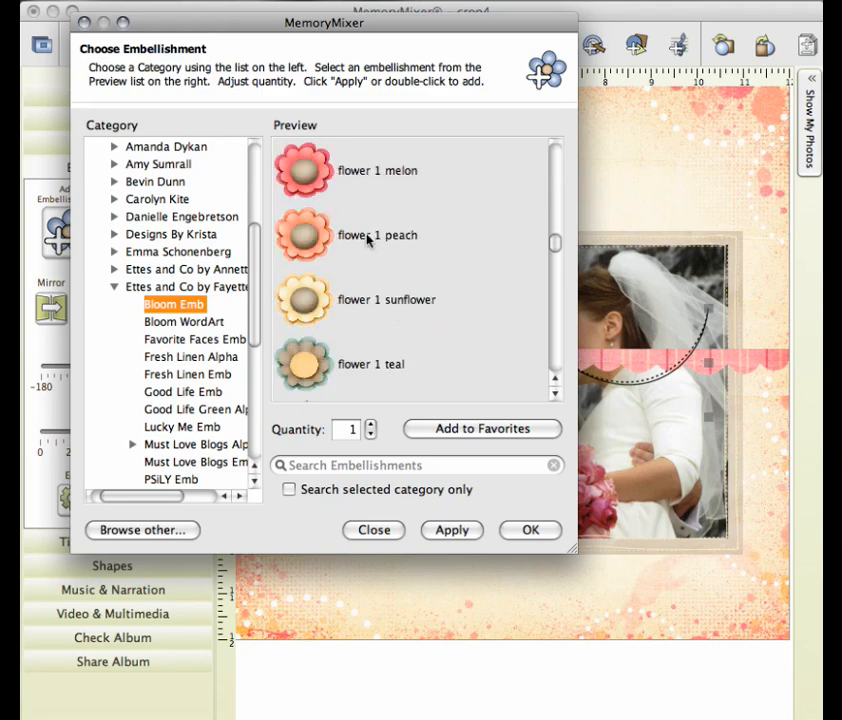
left_click(365, 235)
left_click(448, 528)
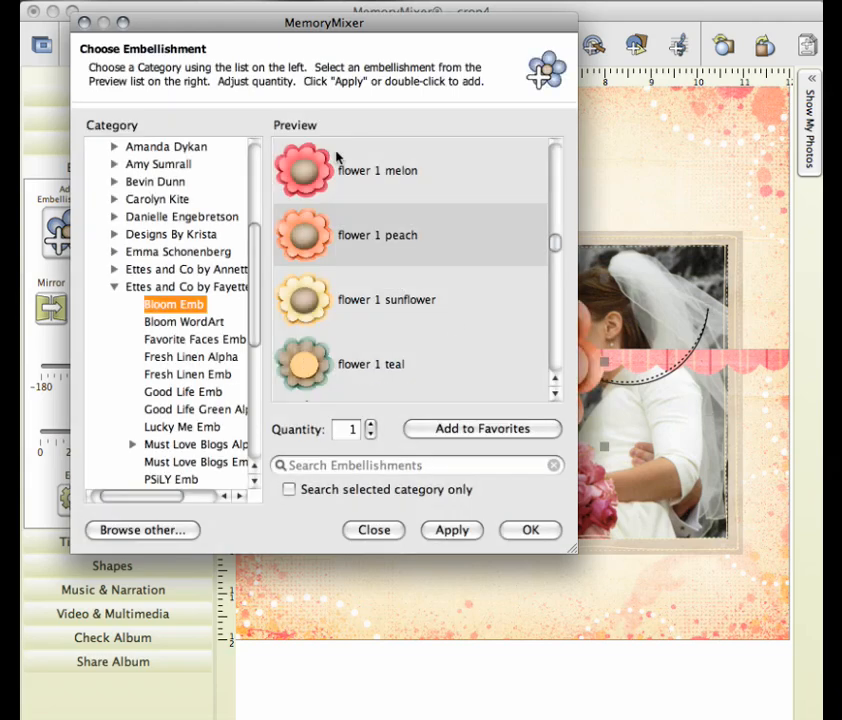
left_click(338, 165)
left_click(463, 533)
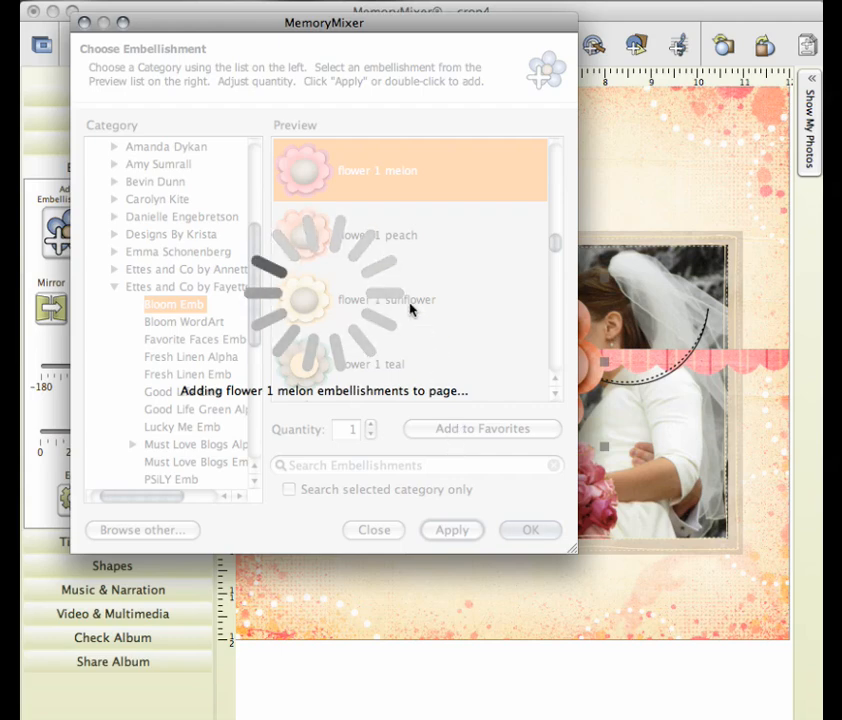
Step: Add one frame flower 1 peach embellishment and close the embellishment chooser
scroll(410, 310, "down", 15)
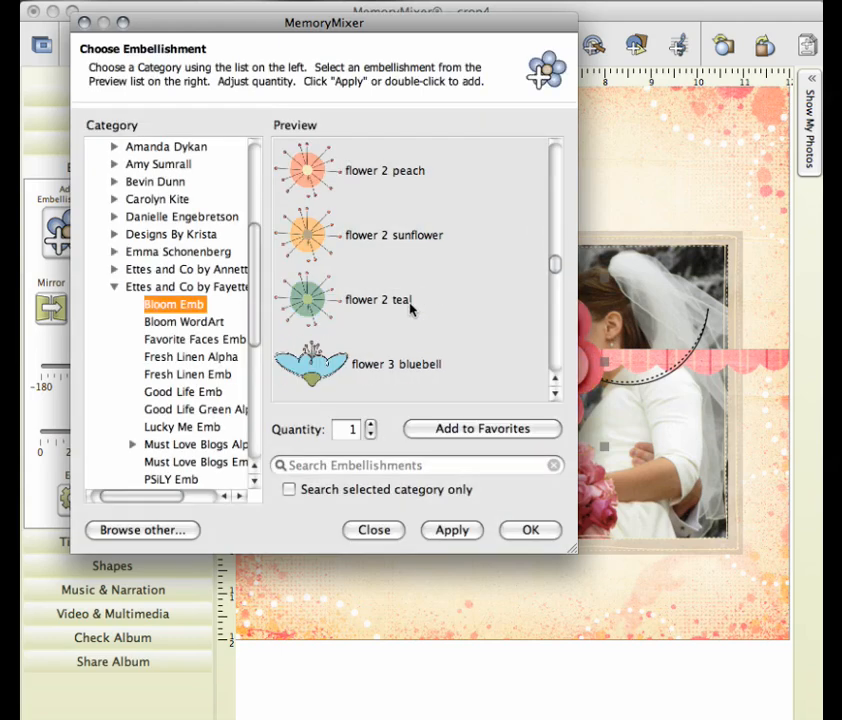
scroll(410, 310, "down", 1)
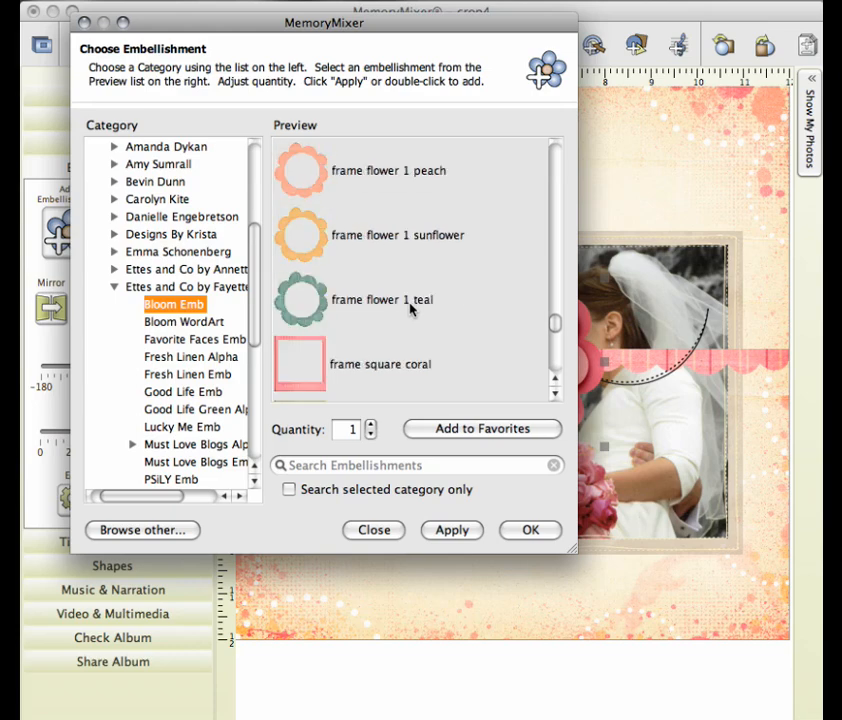
left_click(391, 178)
left_click(436, 538)
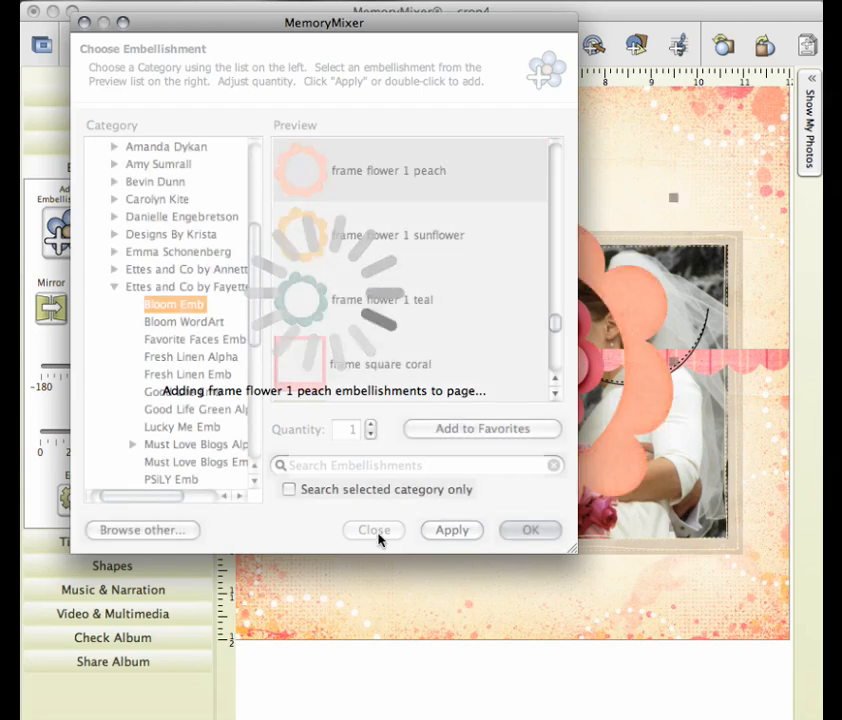
left_click(377, 534)
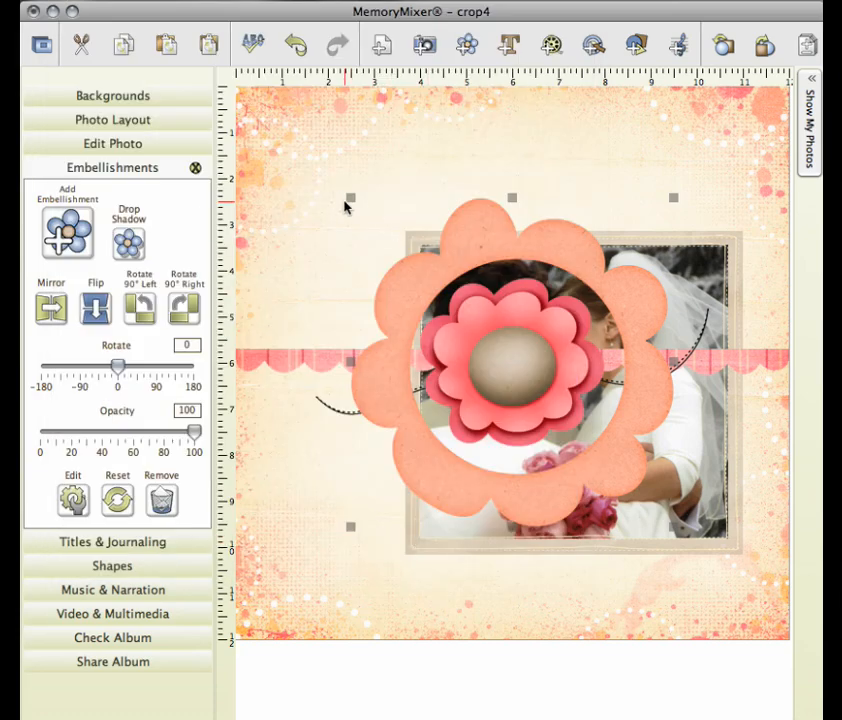
Step: Shrink the peach flower frame and spread the flowers, butterfly and butterfly tracks apart on the page
left_click_drag(351, 197, 408, 240)
left_click_drag(546, 290, 679, 130)
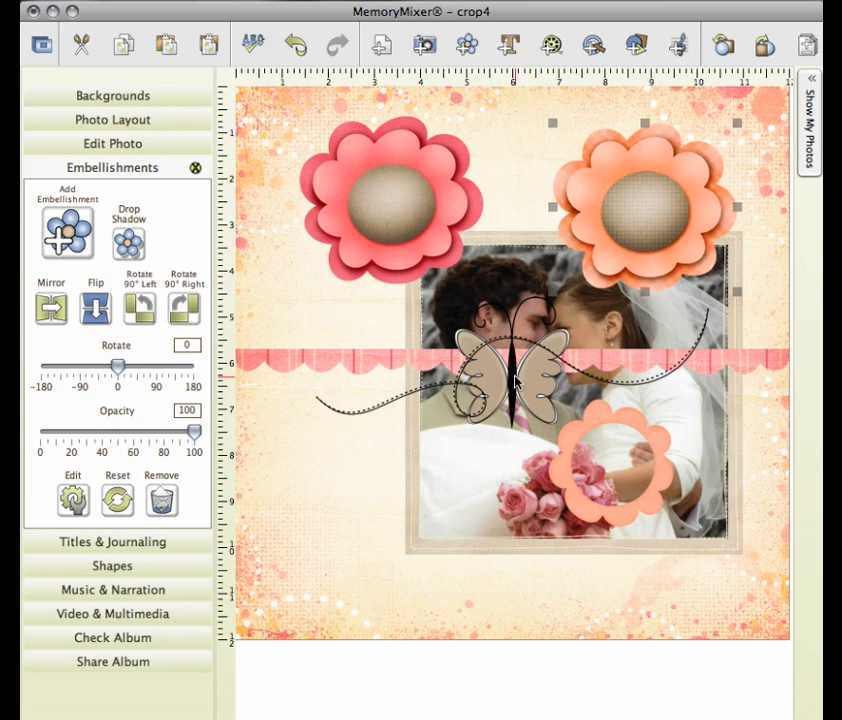
left_click_drag(511, 385, 413, 498)
left_click_drag(543, 376, 432, 443)
Step: Shrink the peach flower and place it over the lower-right corner of the photo mat
left_click(633, 190)
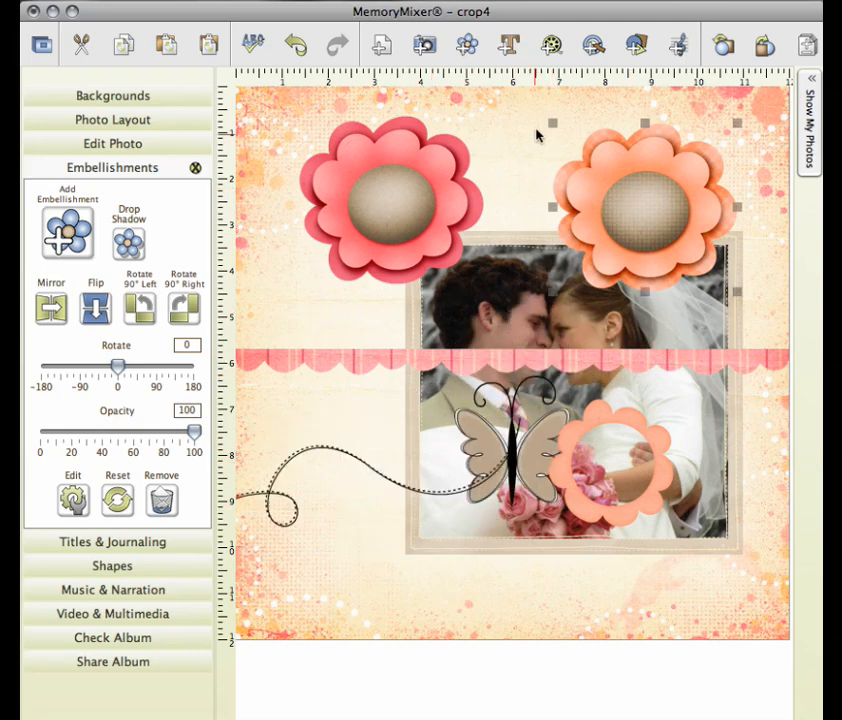
left_click_drag(557, 125, 633, 203)
left_click_drag(677, 250, 724, 510)
left_click_drag(681, 455, 694, 465)
left_click_drag(743, 514, 735, 498)
Step: Shrink the melon flower and place it just below the peach flower at the photo's lower-right corner
left_click(427, 220)
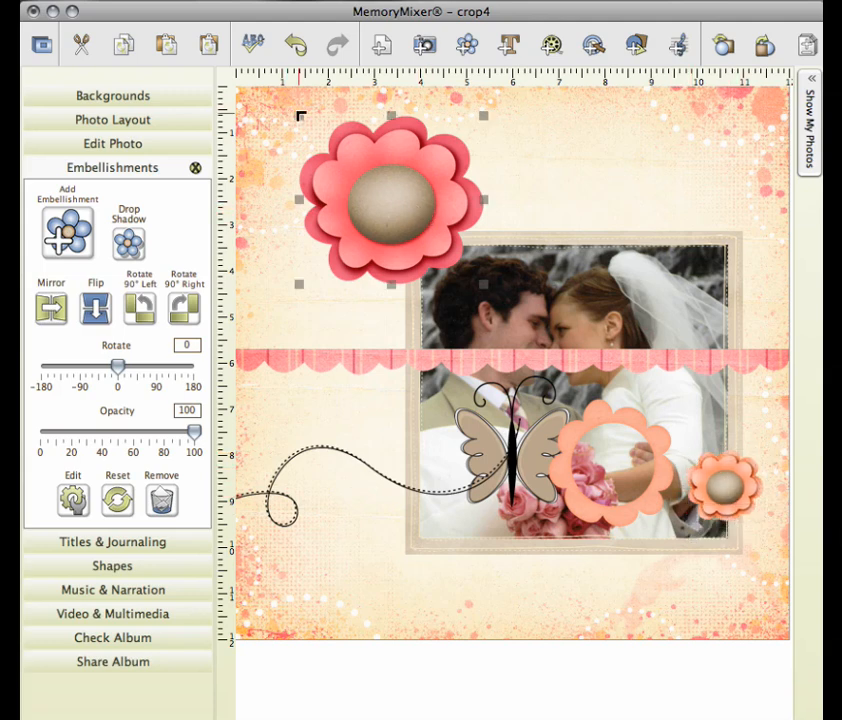
left_click_drag(301, 115, 378, 202)
left_click_drag(428, 240, 705, 549)
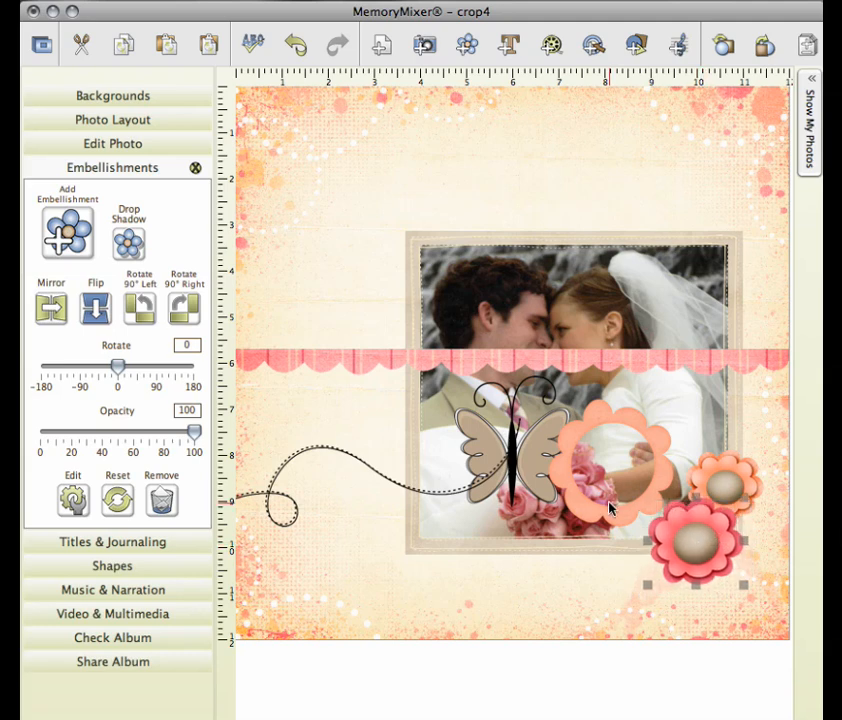
Step: Move the peach flower frame over the two flowers and send it backward behind both of them
left_click_drag(608, 521, 685, 565)
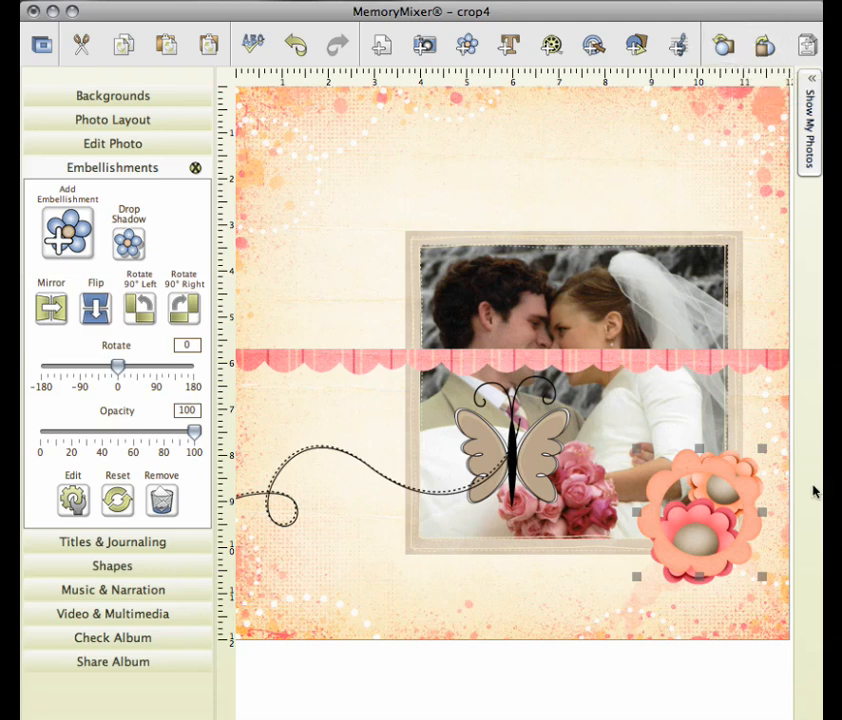
left_click(762, 47)
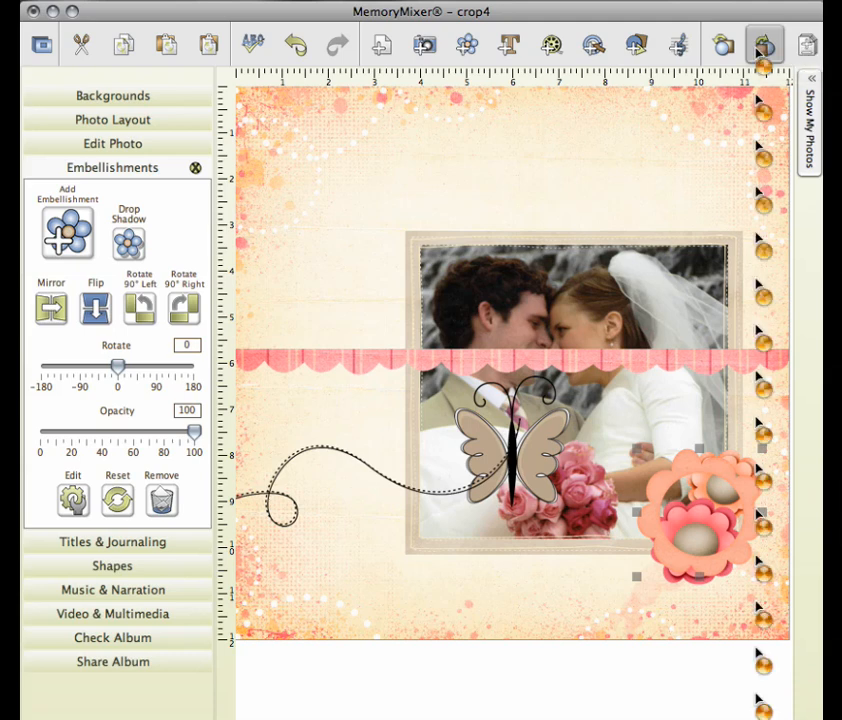
left_click(760, 49)
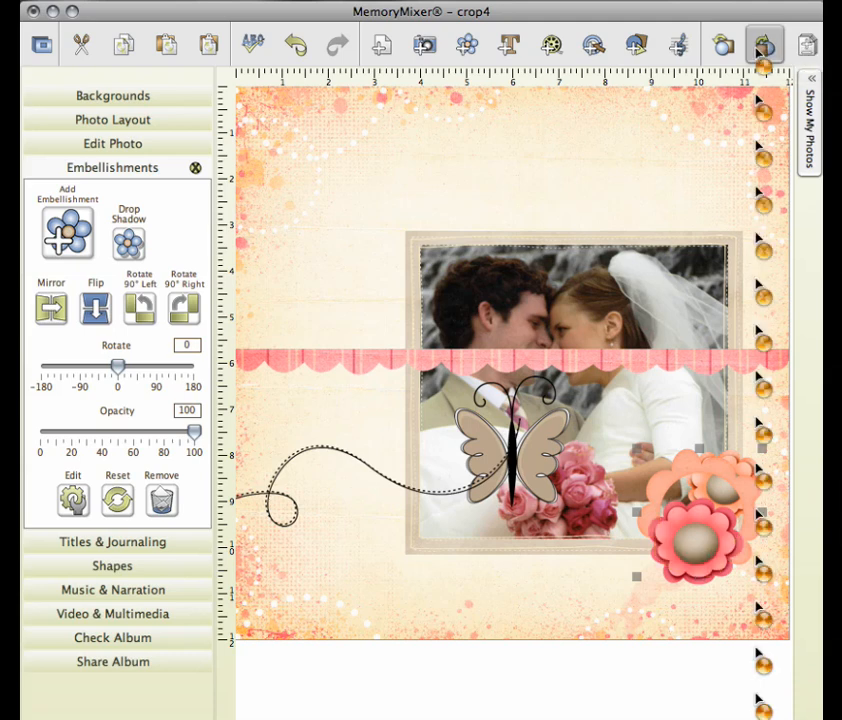
Step: Shrink the peach flower frame and center it behind the melon flower so its petals show around the edge
left_click_drag(662, 481, 680, 508)
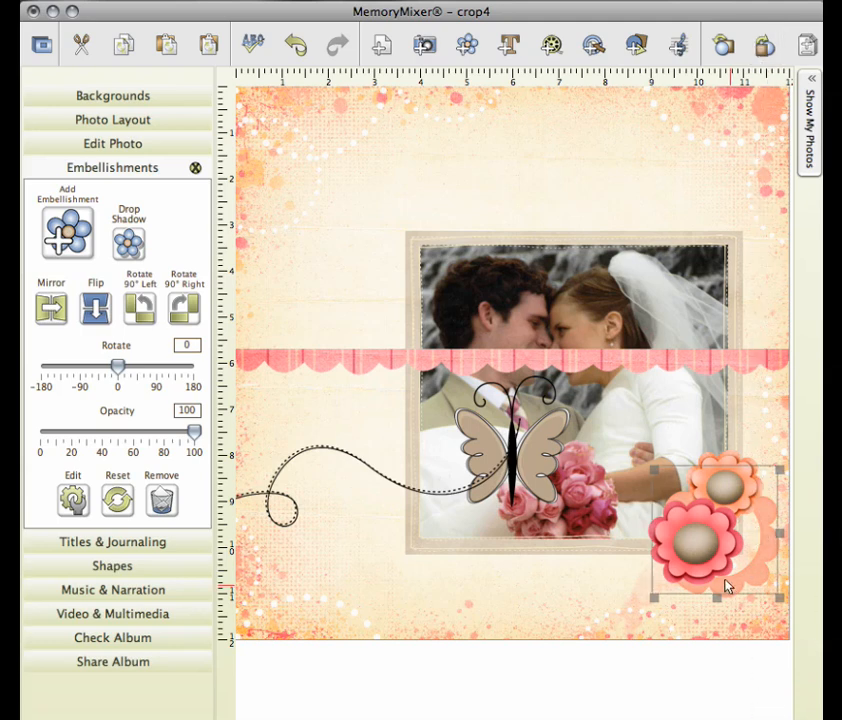
left_click_drag(728, 586, 718, 572)
left_click_drag(646, 457, 681, 490)
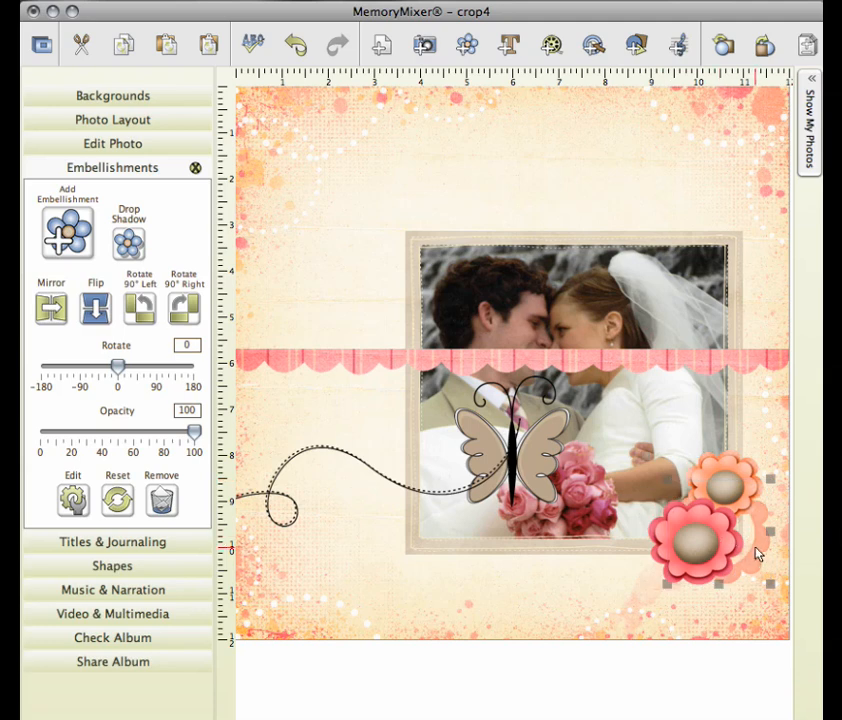
left_click_drag(757, 555, 702, 558)
left_click(731, 579)
Step: Move the coral scalloped border down along the photo's bottom edge and send it backward
left_click_drag(534, 361, 543, 543)
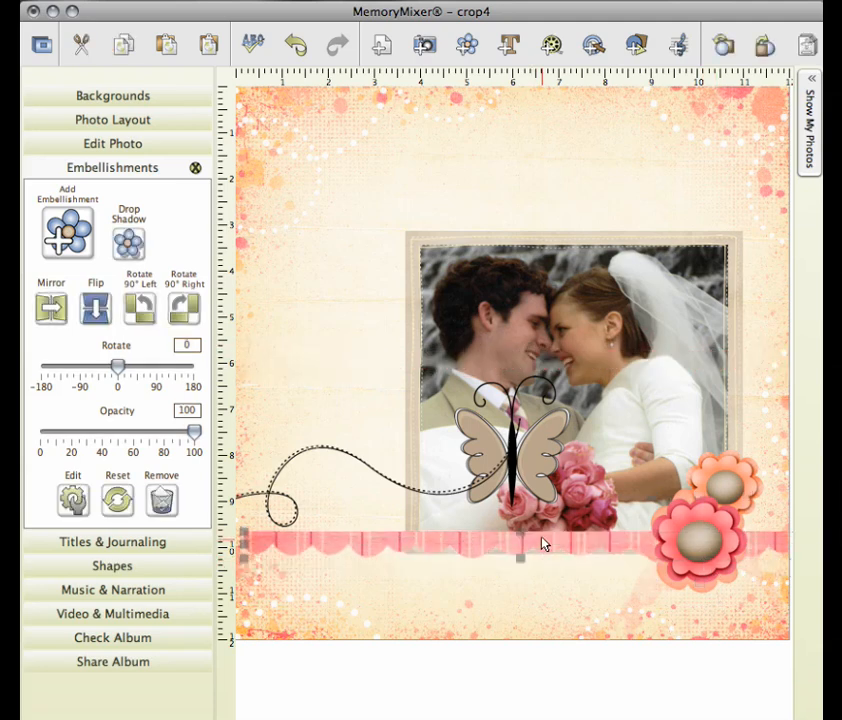
left_click(760, 55)
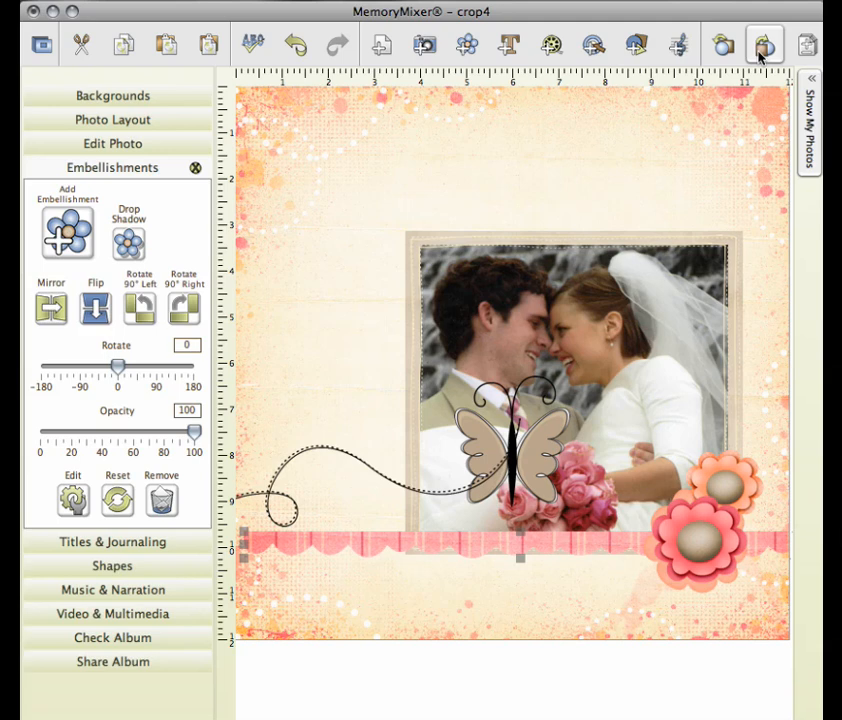
left_click_drag(555, 539, 554, 547)
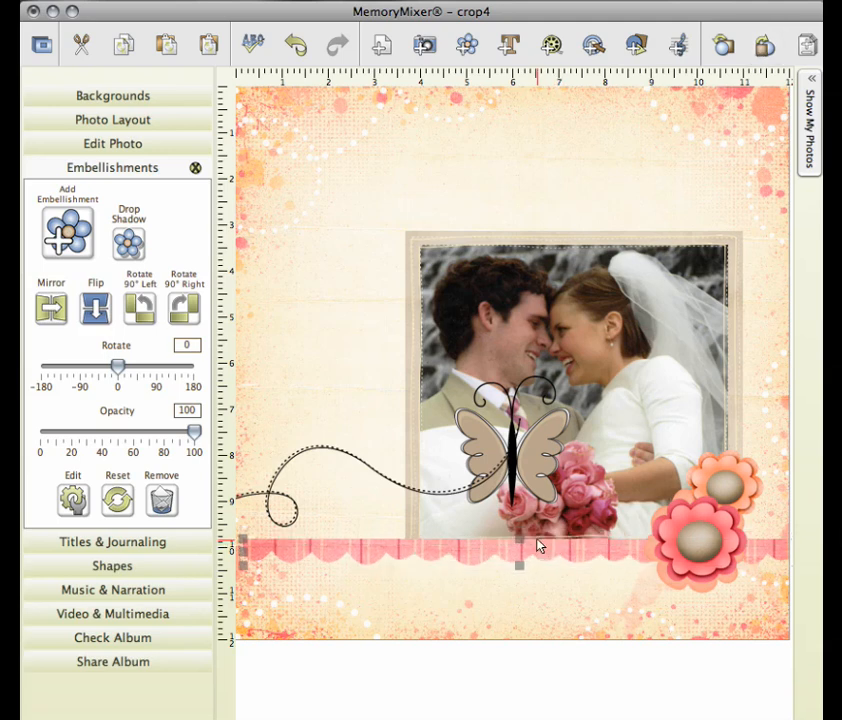
Step: Shrink the butterfly tracks and the butterfly, placing the tracks beneath the photo and the butterfly at their left end
left_click_drag(445, 507, 597, 562)
left_click_drag(291, 490, 421, 524)
left_click(480, 415)
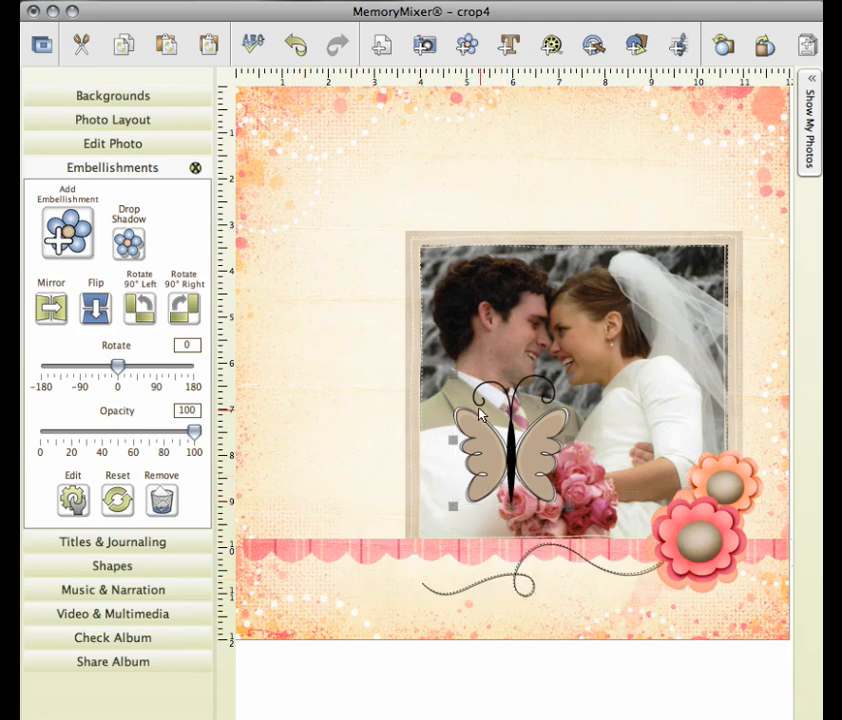
left_click_drag(515, 440, 408, 560)
left_click_drag(368, 524, 379, 540)
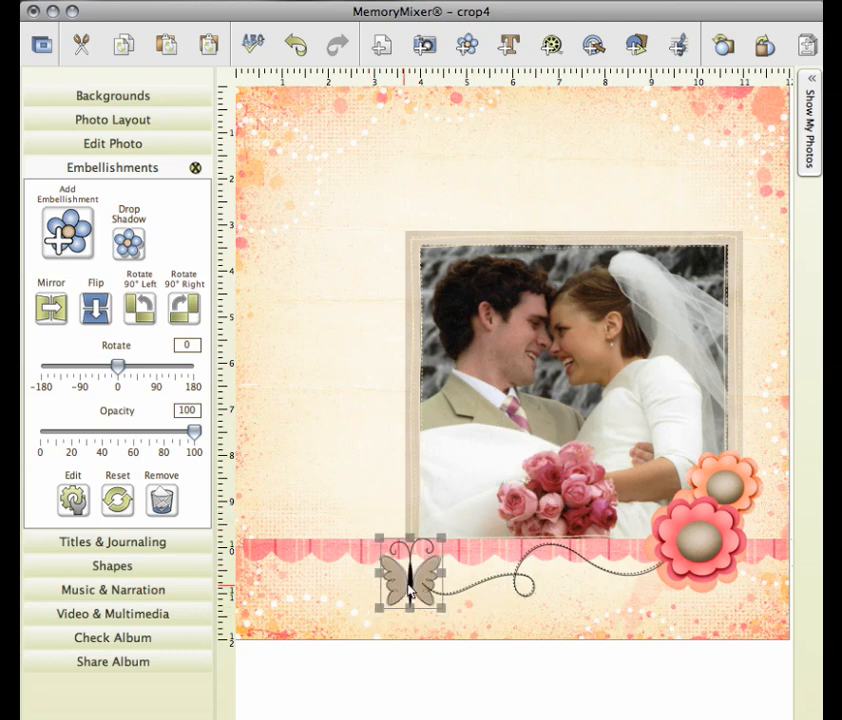
left_click_drag(603, 558, 403, 576)
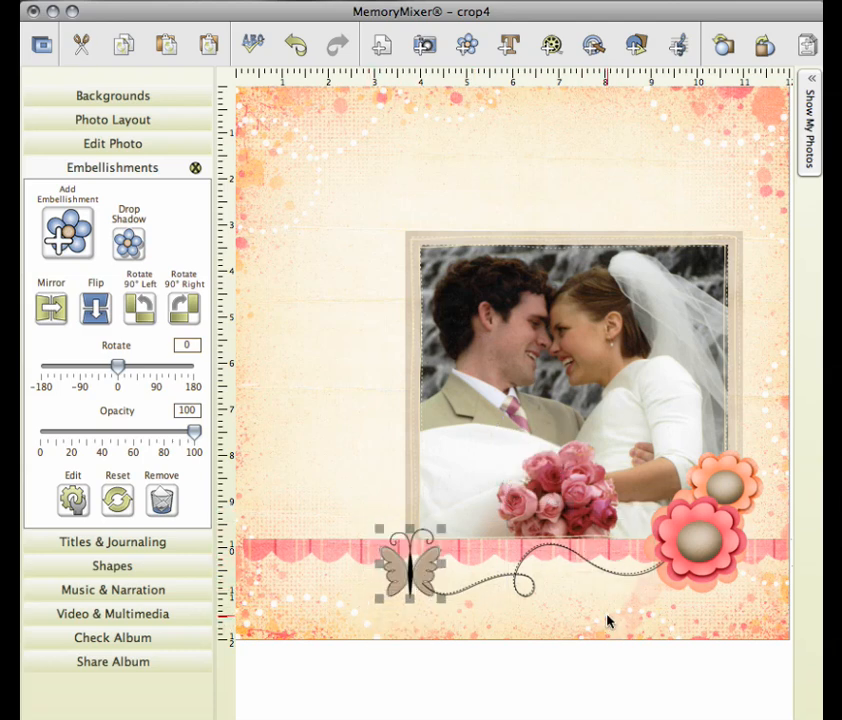
left_click(607, 622)
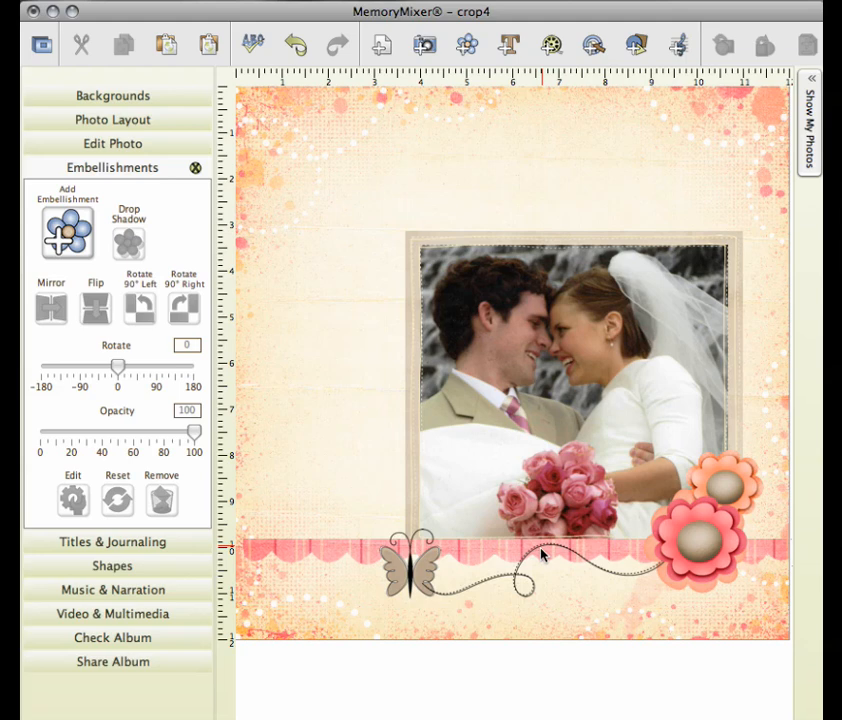
Step: Fine-tune the position of the butterfly tracks so they run from the butterfly to the melon flower
left_click(416, 586)
left_click(490, 582)
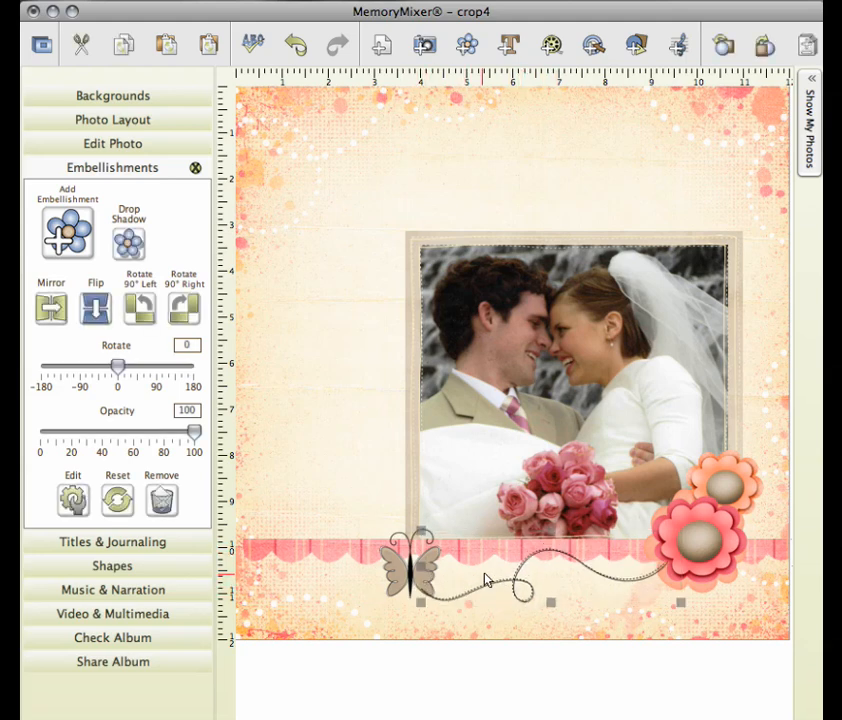
left_click_drag(487, 580, 462, 592)
left_click(543, 616)
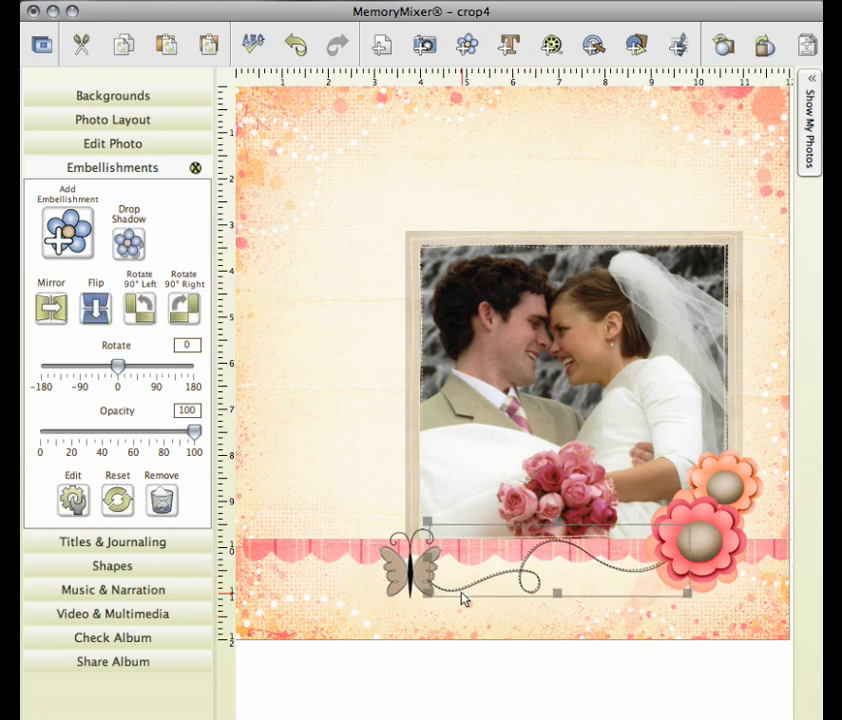
left_click(487, 604)
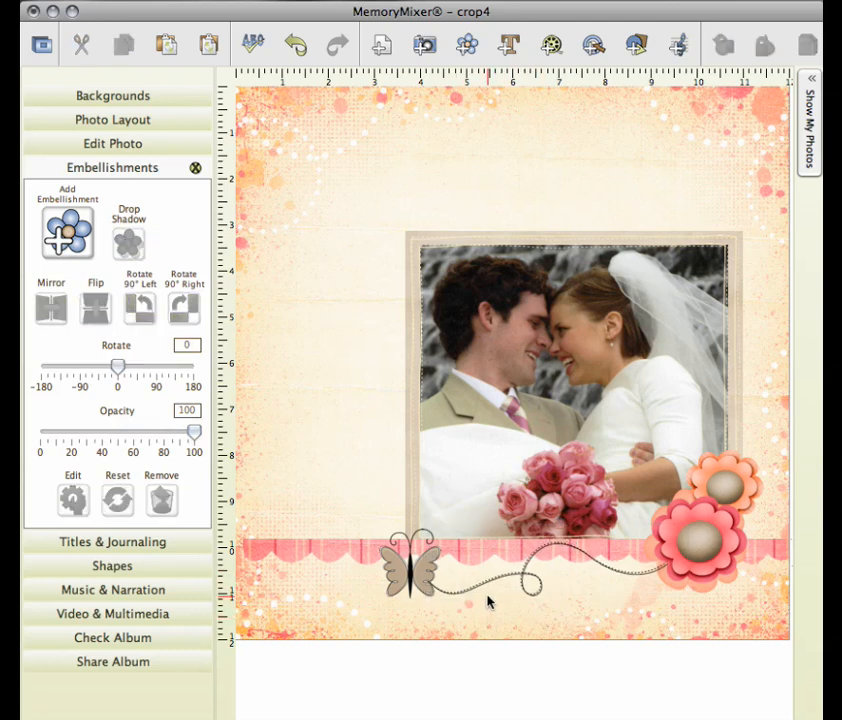
Step: Lower the opacity of the butterfly tracks to 45
left_click(486, 586)
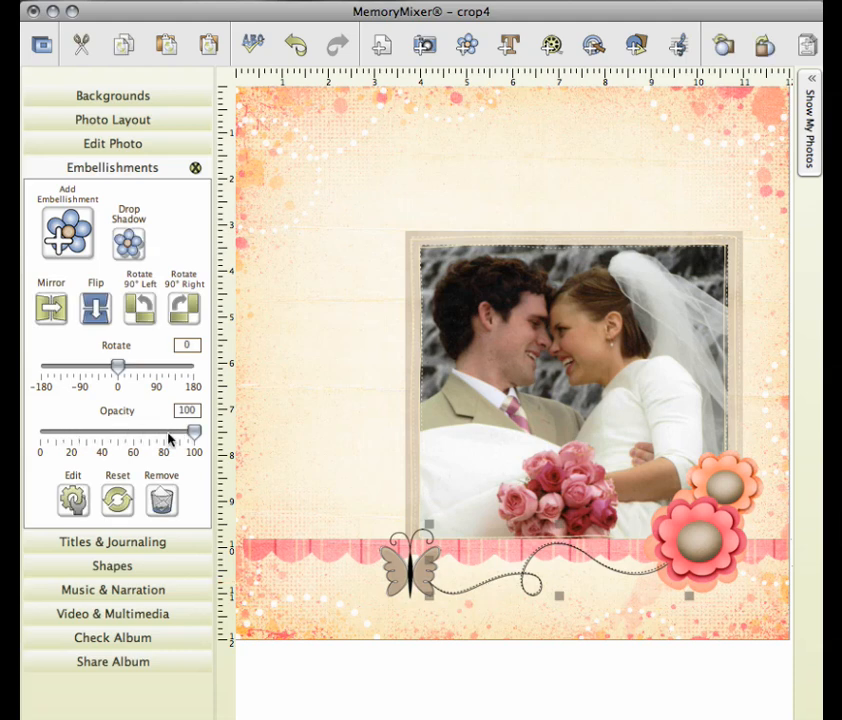
left_click_drag(186, 438, 102, 438)
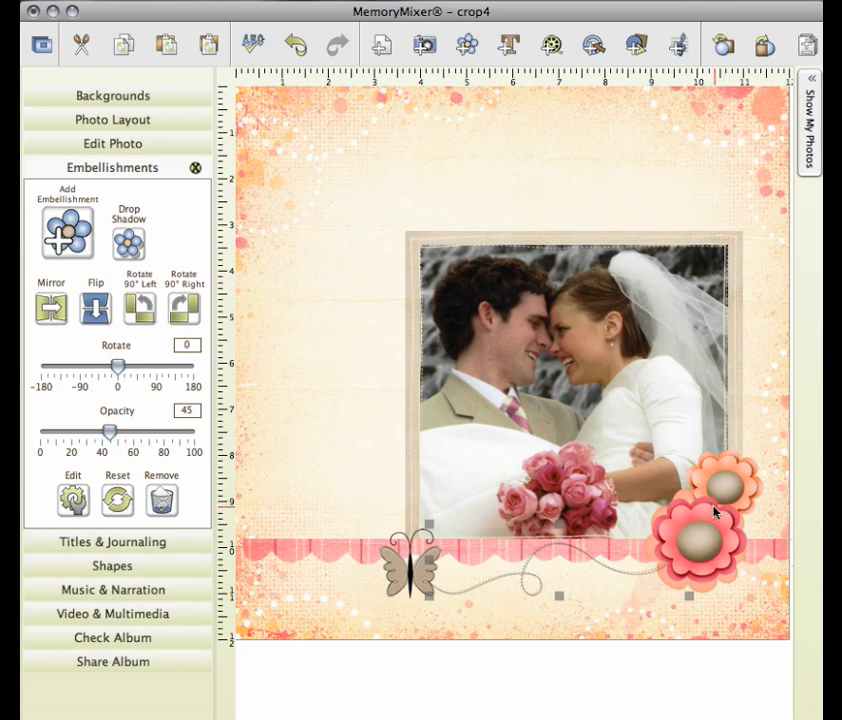
Step: Reset the melon flower to its original size and move it off the photo to the page's lower-right corner
left_click(685, 525)
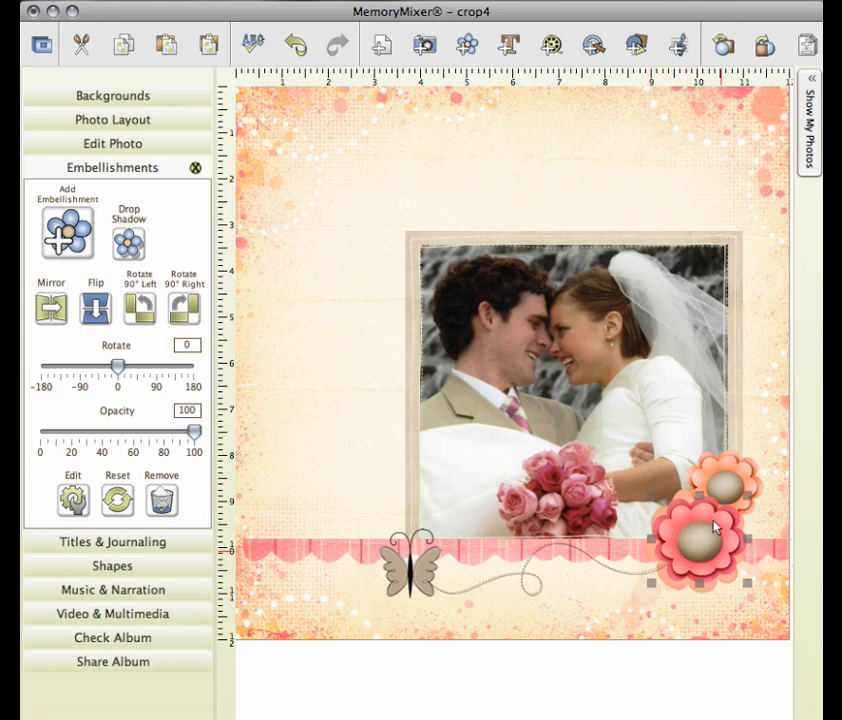
left_click(121, 507)
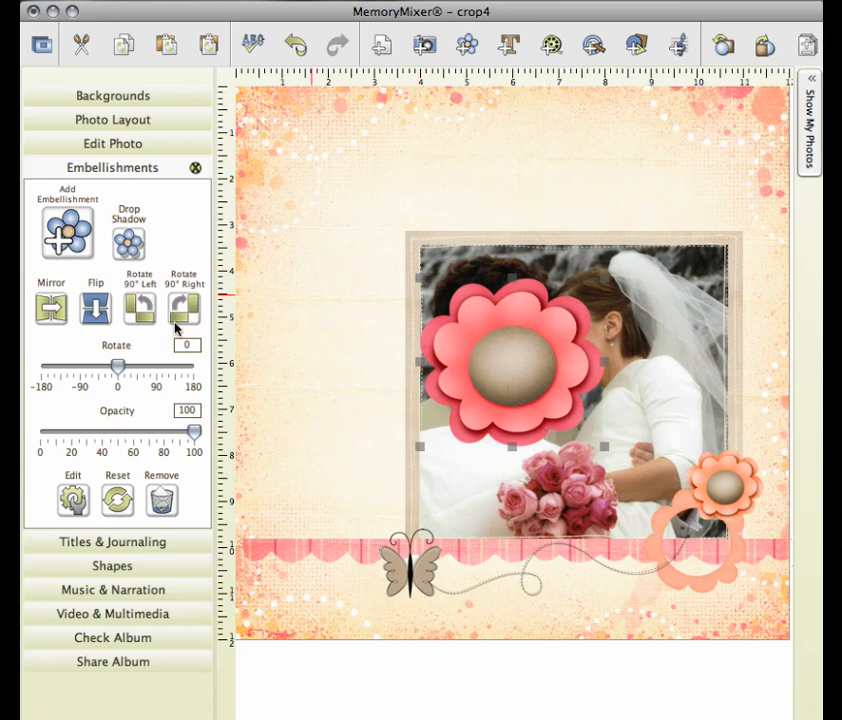
left_click_drag(488, 337, 688, 554)
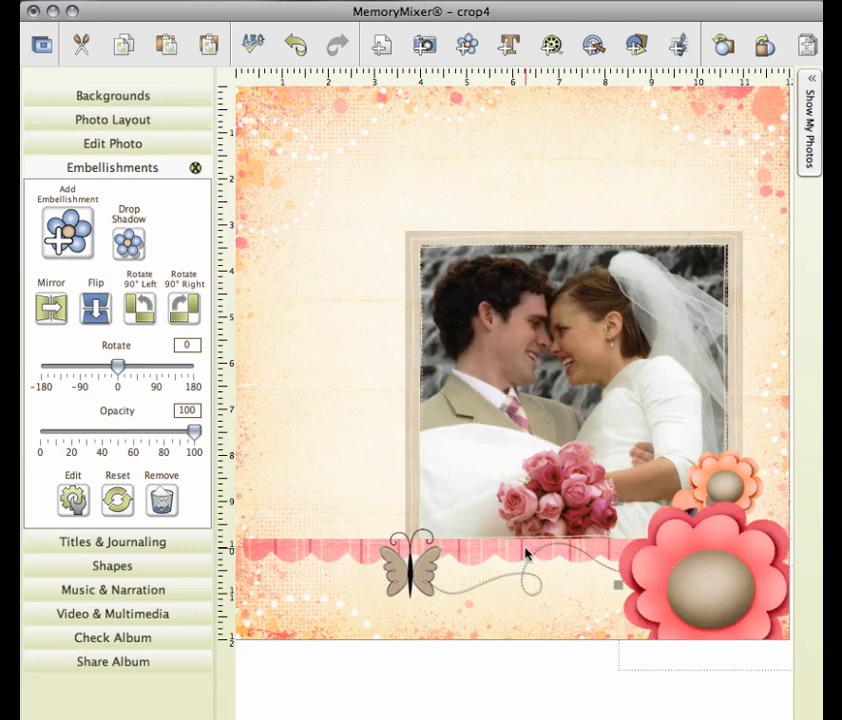
Step: Move the butterfly tracks above the photo, then mirror, flip and rotate them 90° left
left_click(532, 583)
left_click_drag(532, 583, 445, 201)
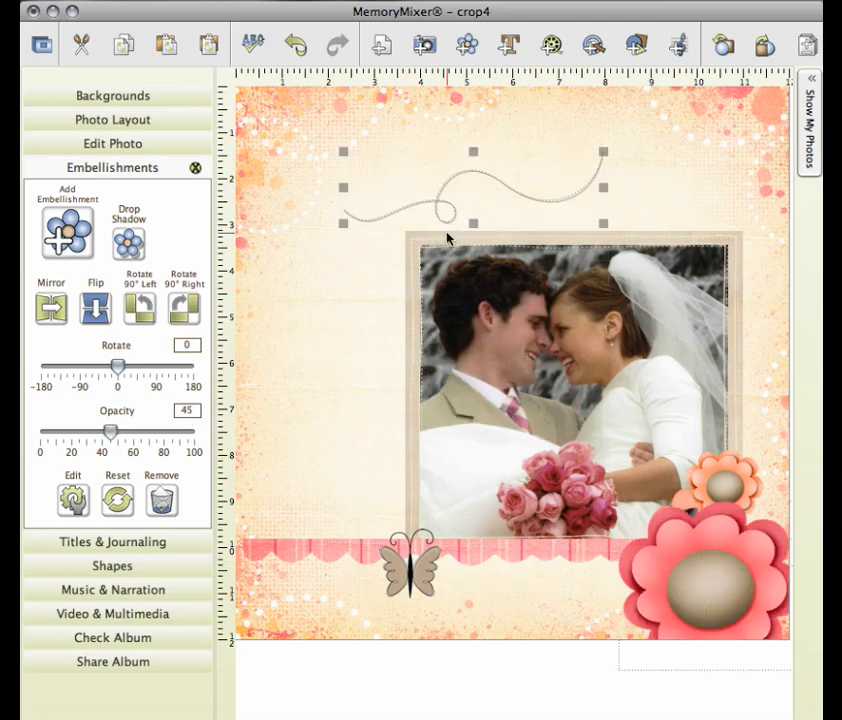
left_click(54, 309)
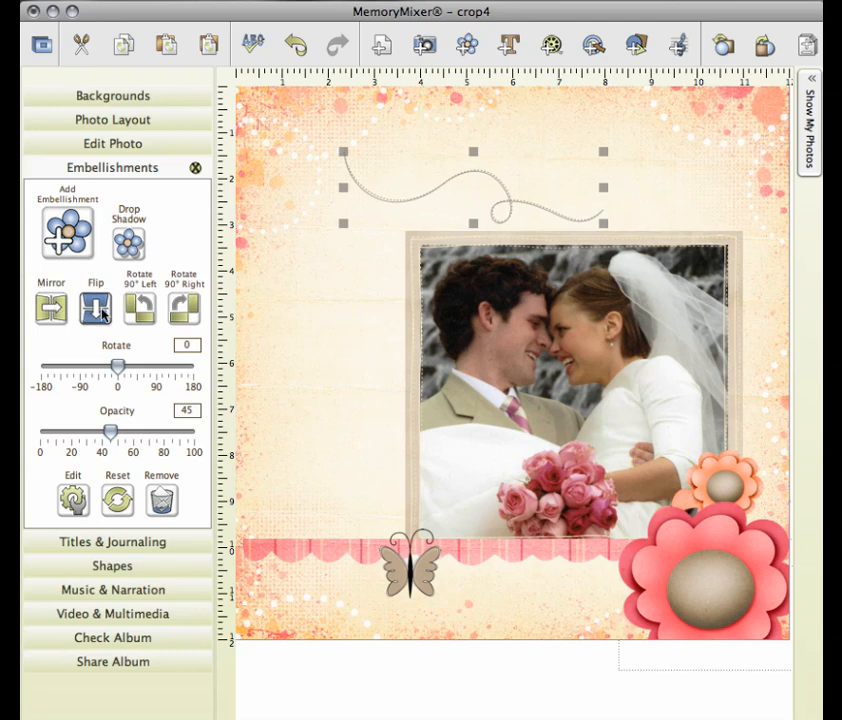
left_click(95, 309)
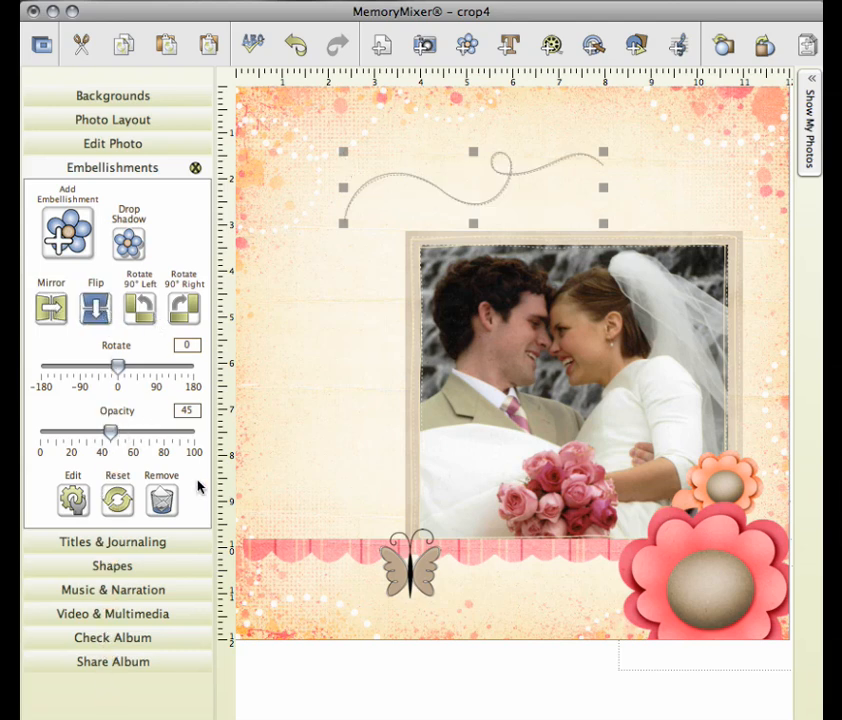
left_click(141, 310)
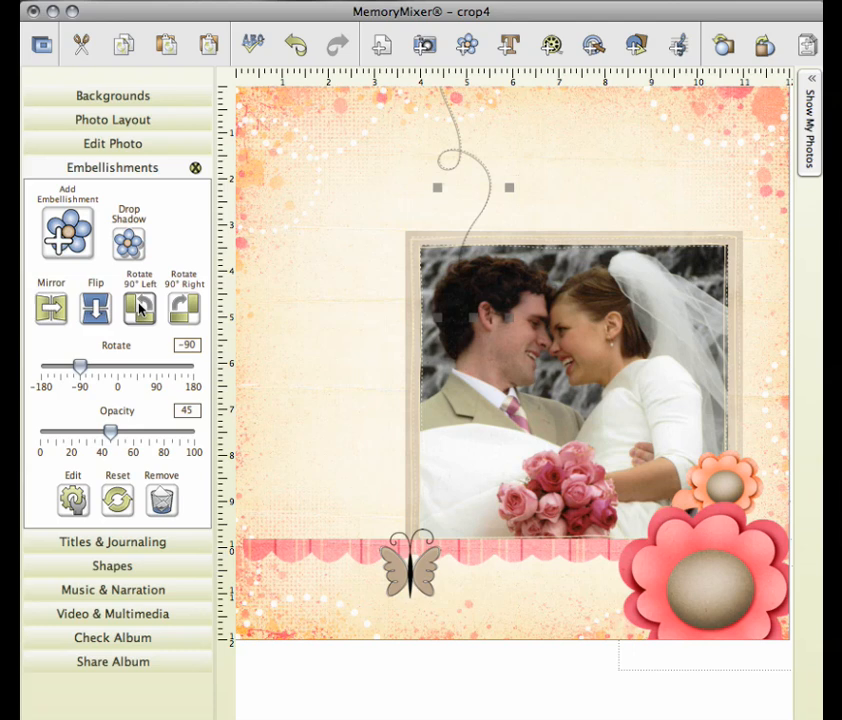
Step: Reset the butterfly tracks to their original state, resize them and move them down toward the photo's bottom edge
left_click(116, 502)
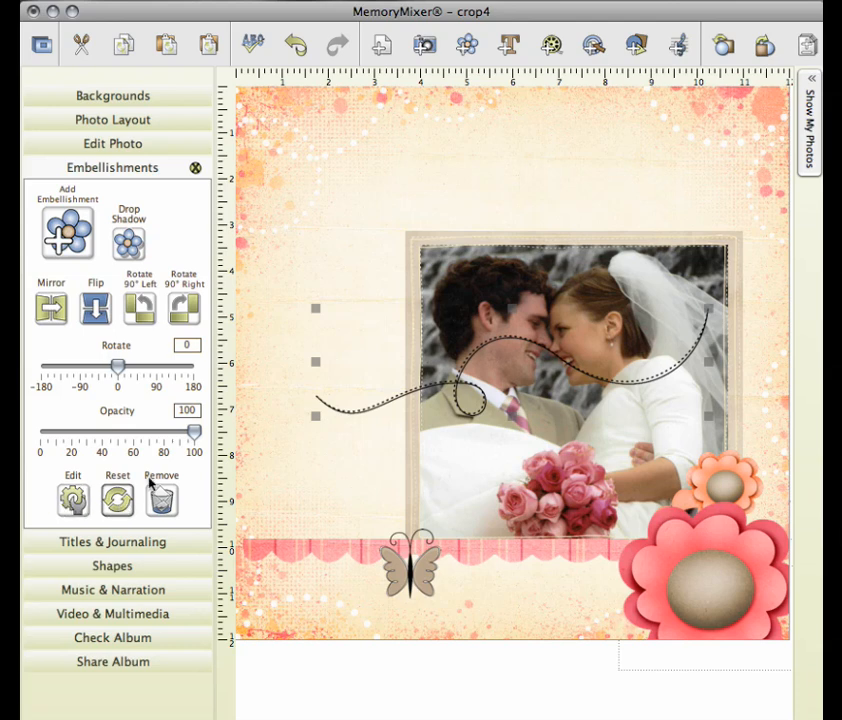
left_click_drag(318, 312, 433, 380)
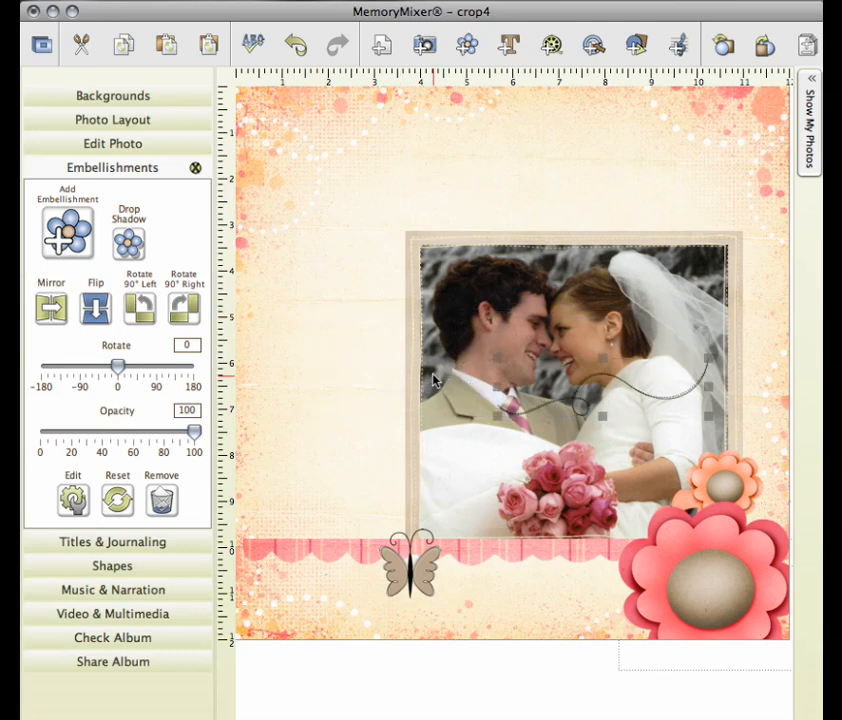
left_click_drag(499, 358, 383, 325)
left_click_drag(492, 393, 514, 516)
Step: Shrink the melon flower back onto its peach frame and lower the tracks so they run between butterfly and flower
left_click(682, 588)
left_click_drag(671, 578, 667, 537)
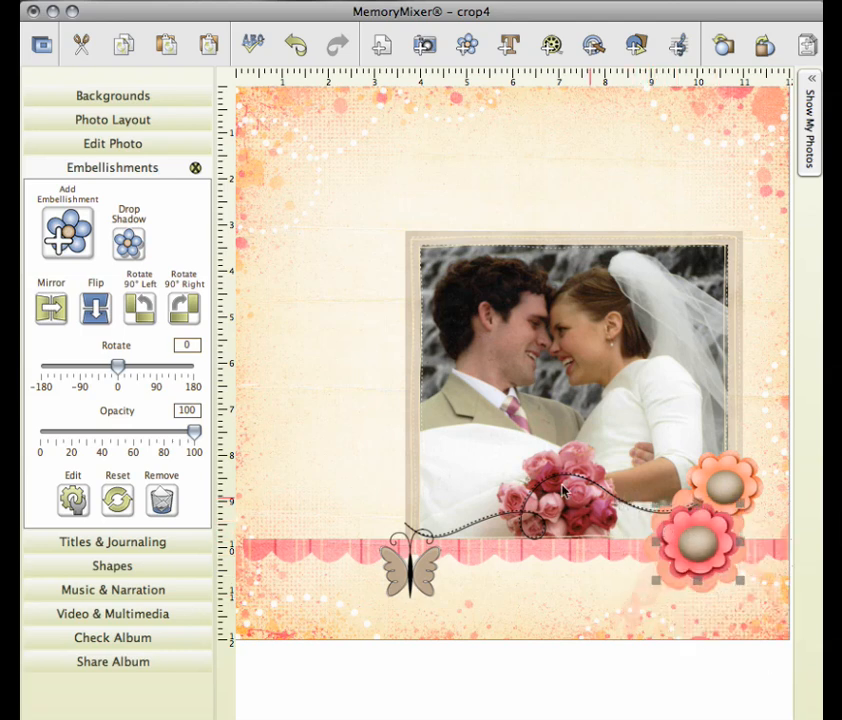
left_click(527, 507)
left_click_drag(527, 507, 527, 553)
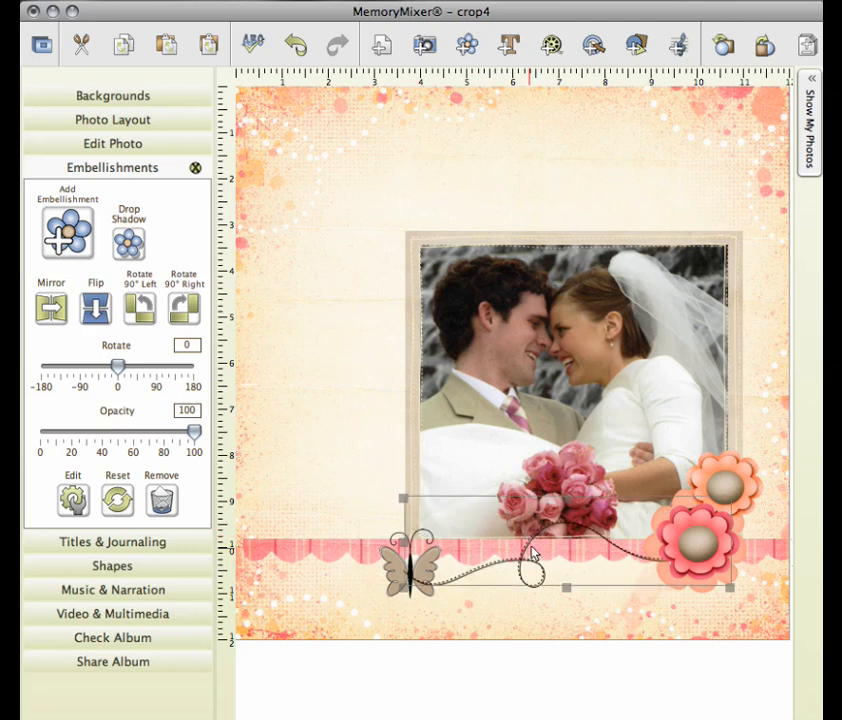
Step: Nudge the melon flower until it sits centered on the peach flower frame
left_click(681, 521)
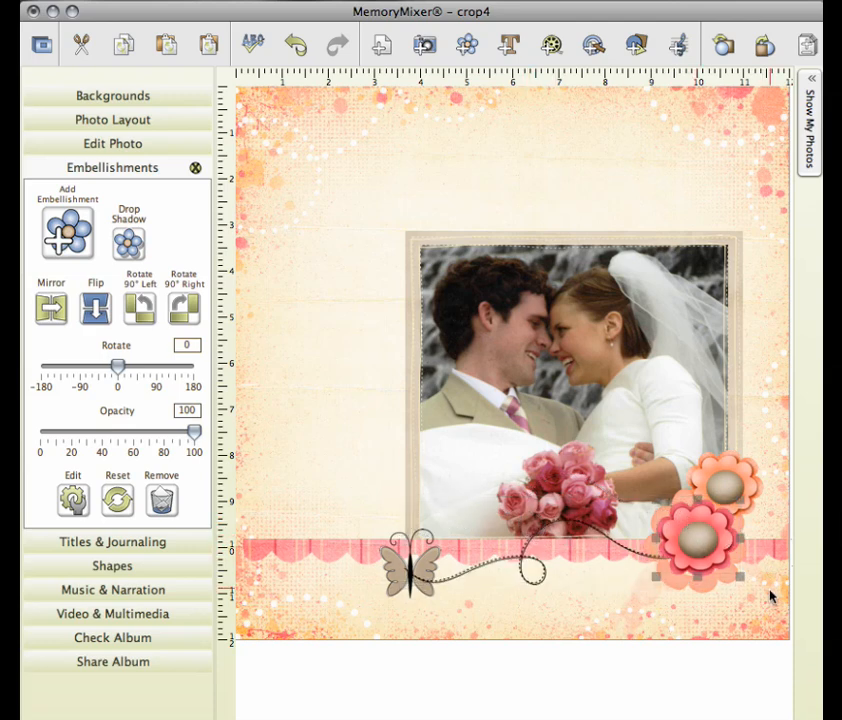
left_click_drag(652, 579, 648, 584)
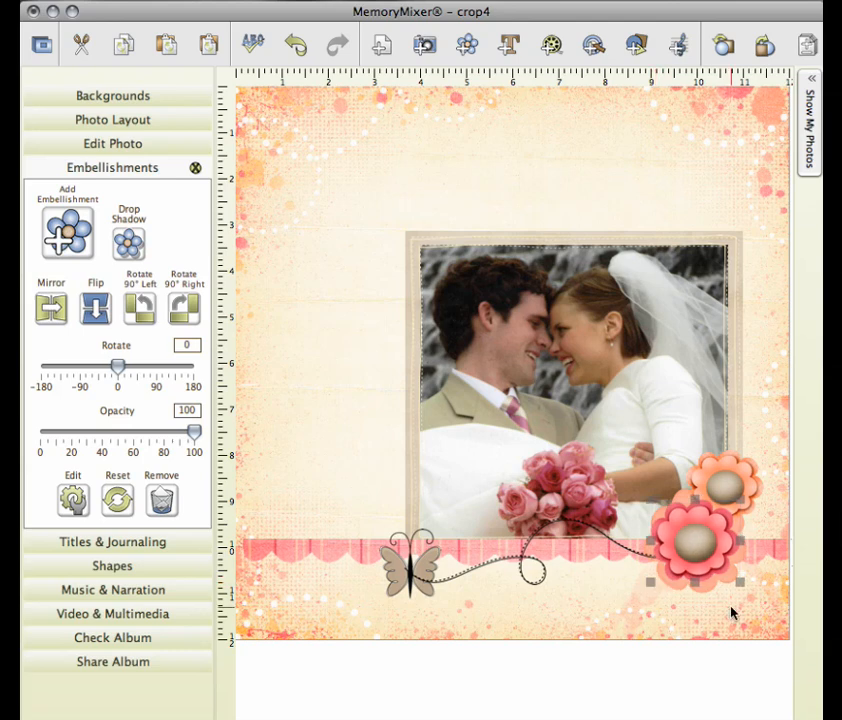
left_click(697, 552)
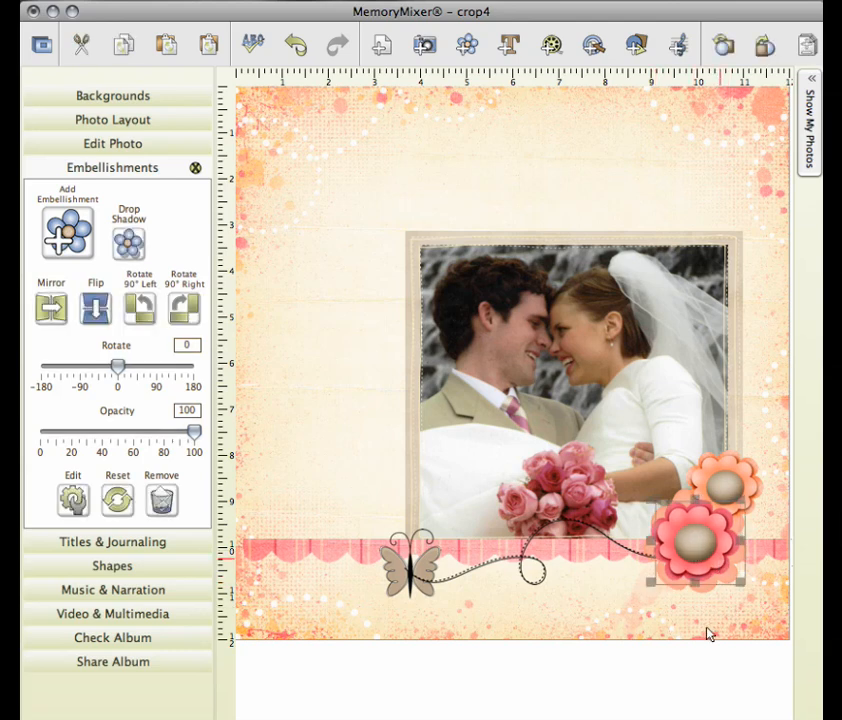
Step: Shrink the butterfly tracks slightly so they start at the butterfly's right wing and end at the melon flower
left_click(440, 560)
left_click(440, 560)
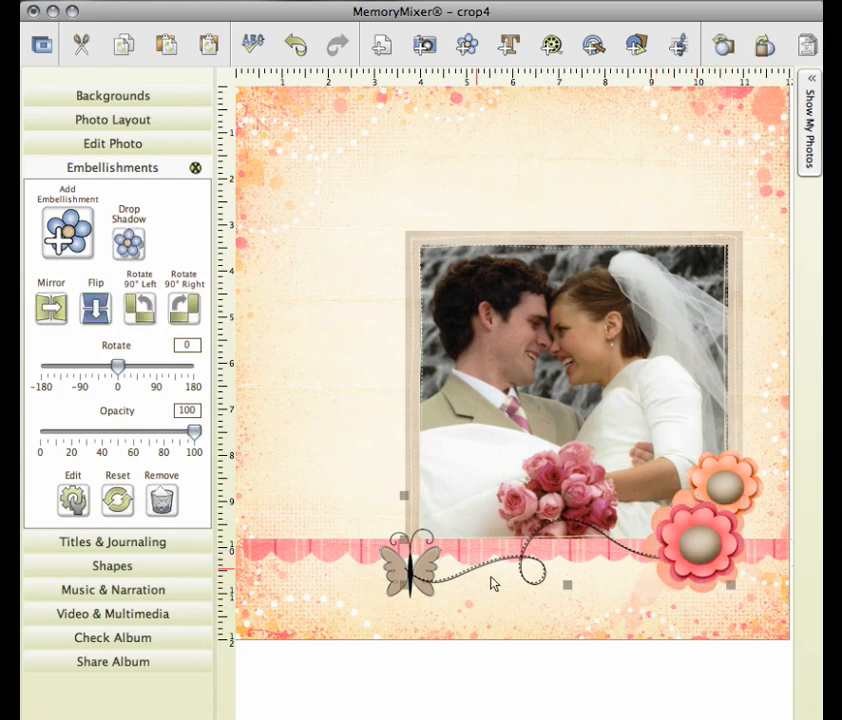
left_click_drag(406, 496, 434, 503)
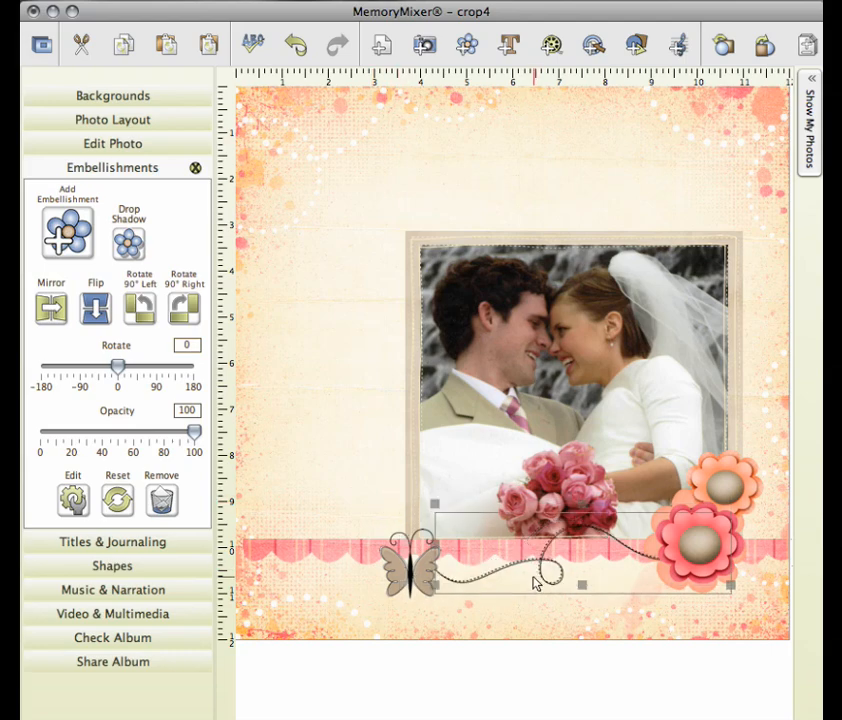